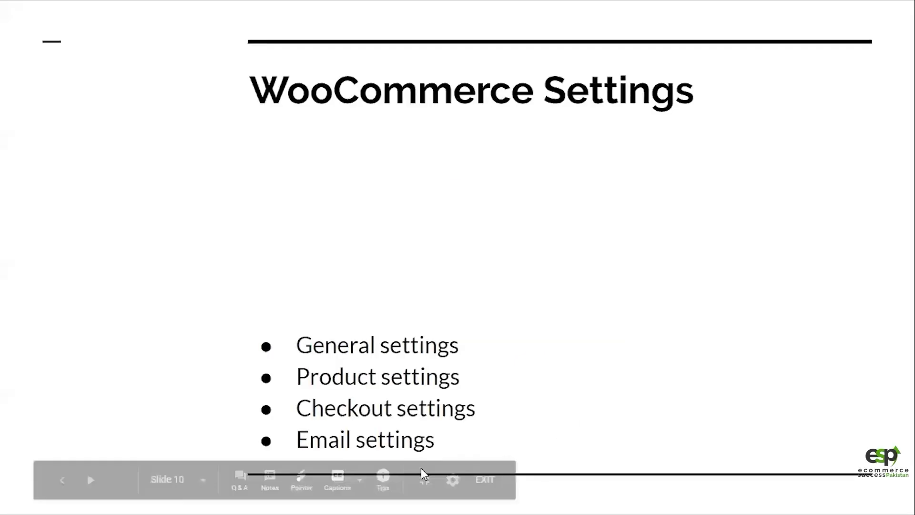
Step: Switch from the Google Slides presentation to the browser showing the WooCommerce settings
key(alt+Tab)
Step: Open the Emails tab, leaving the unsaved Accounts & Privacy page, and scroll the notifications list
key(alt+Tab)
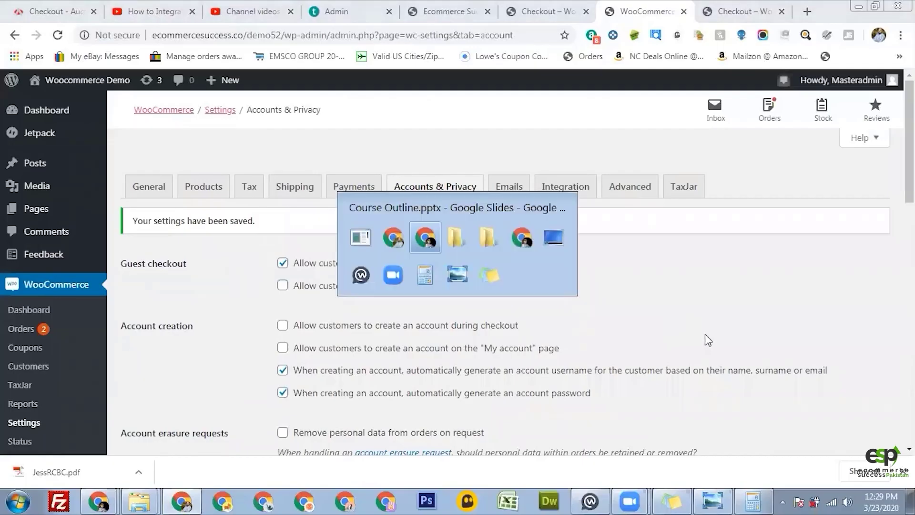
key(alt+Tab)
click(509, 186)
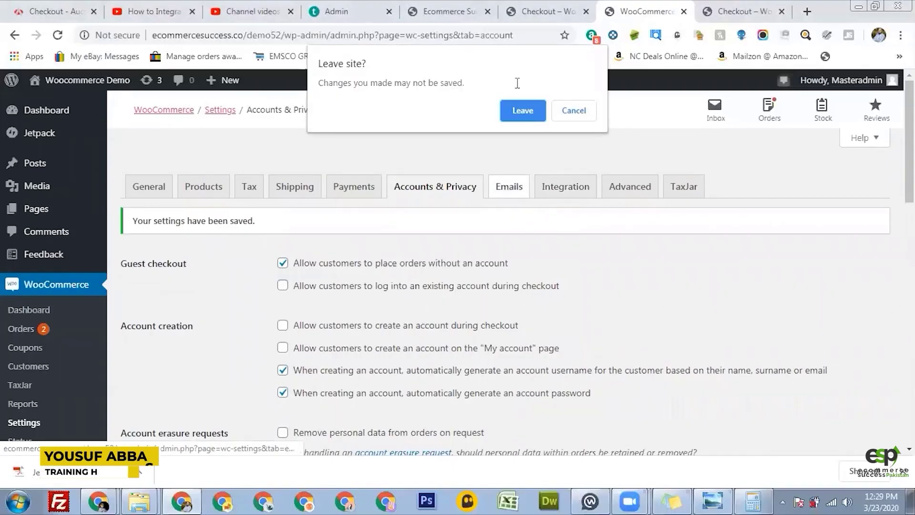
click(523, 108)
scroll(536, 148, down, 1)
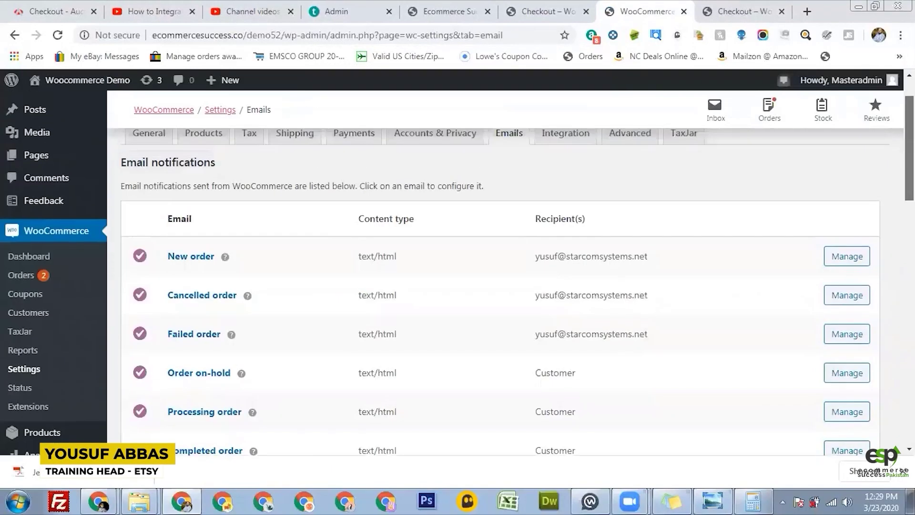
scroll(536, 286, down, 1)
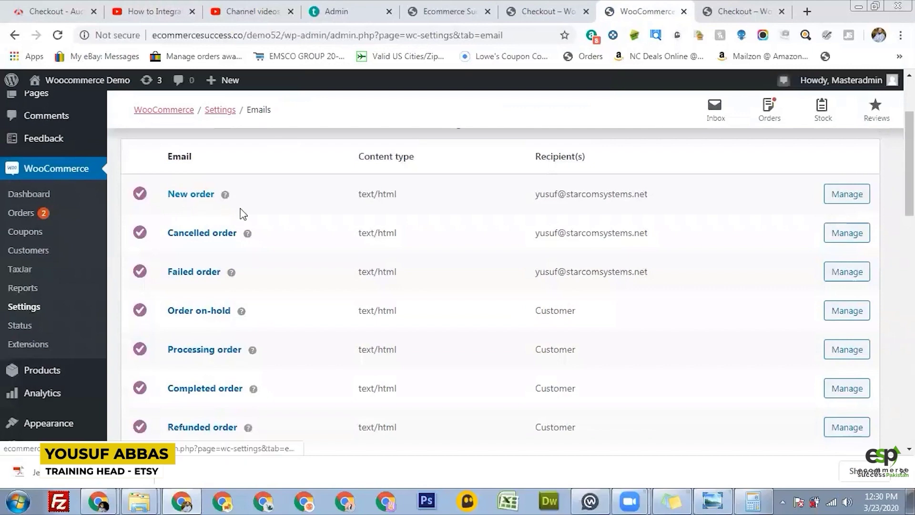
Step: Inspect the New order recipient address, then switch to the Gmail order email
click(302, 187)
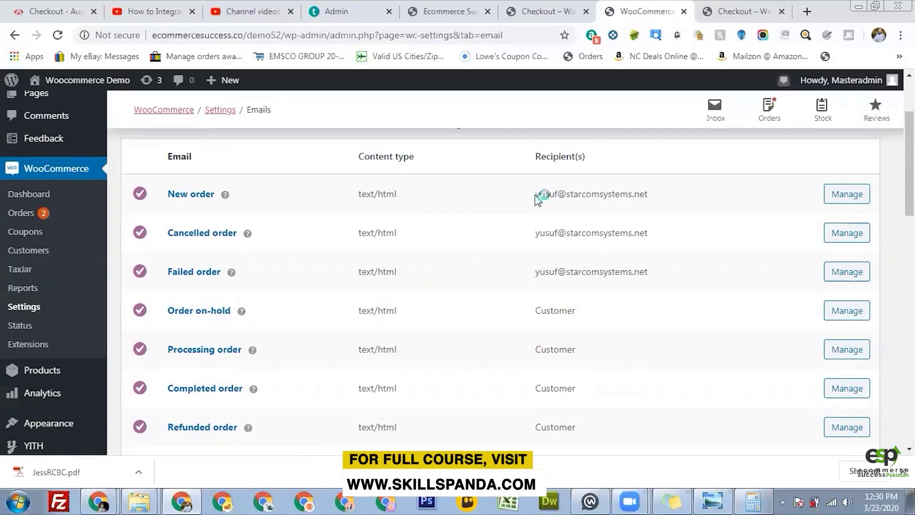
drag(536, 196, 677, 193)
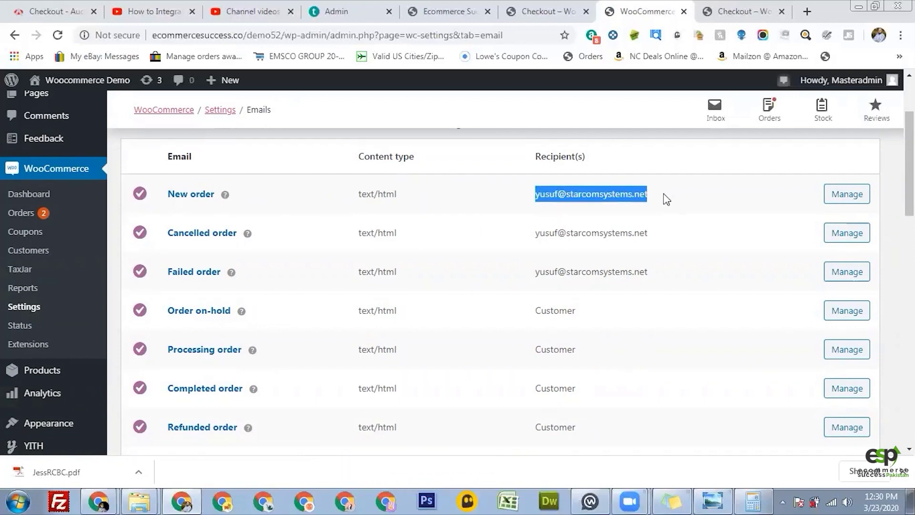
click(666, 199)
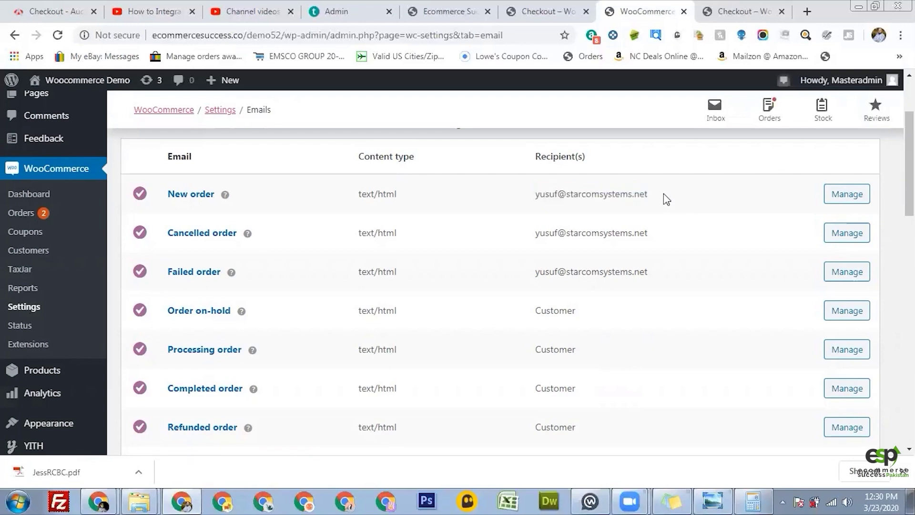
key(alt+Tab)
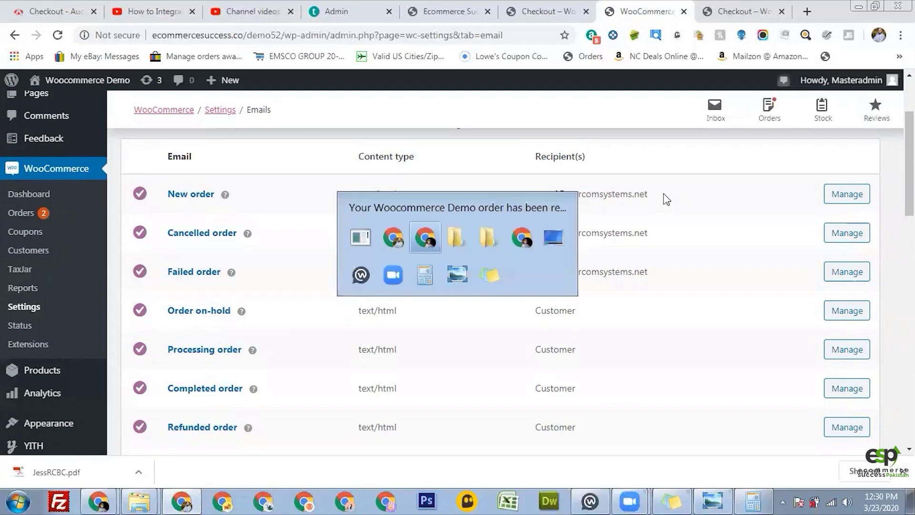
scroll(596, 296, down, 1)
scroll(585, 322, down, 1)
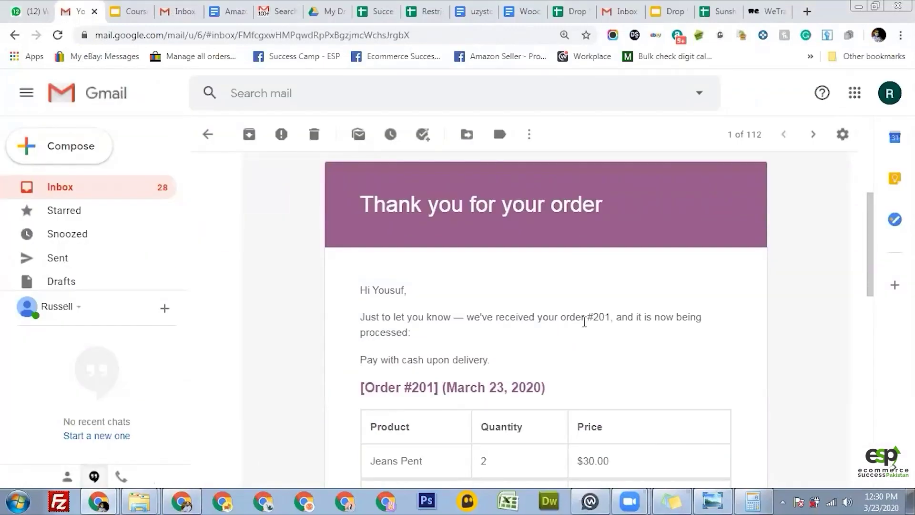
scroll(381, 224, up, 1)
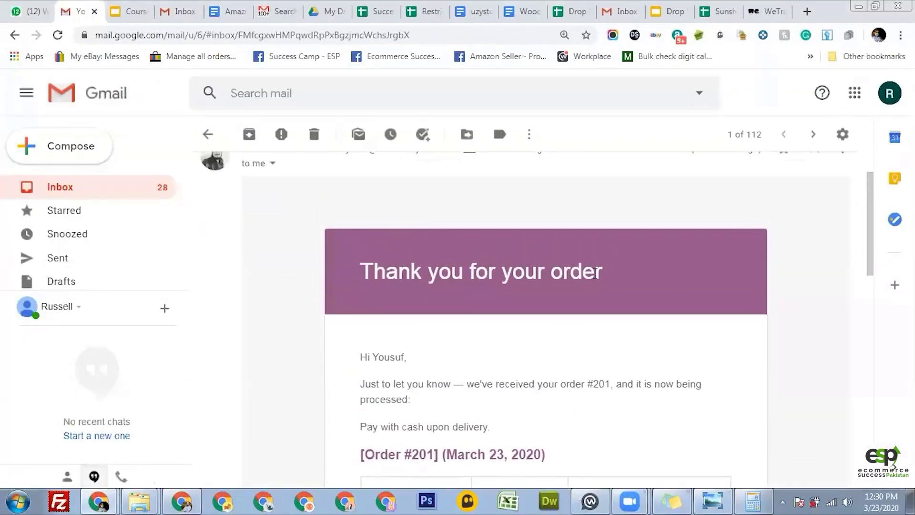
drag(871, 254, 870, 308)
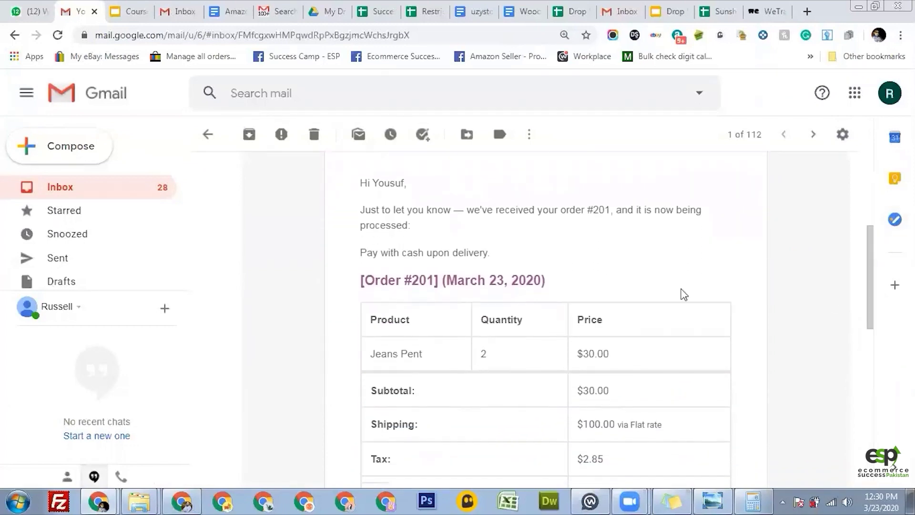
drag(594, 210, 605, 211)
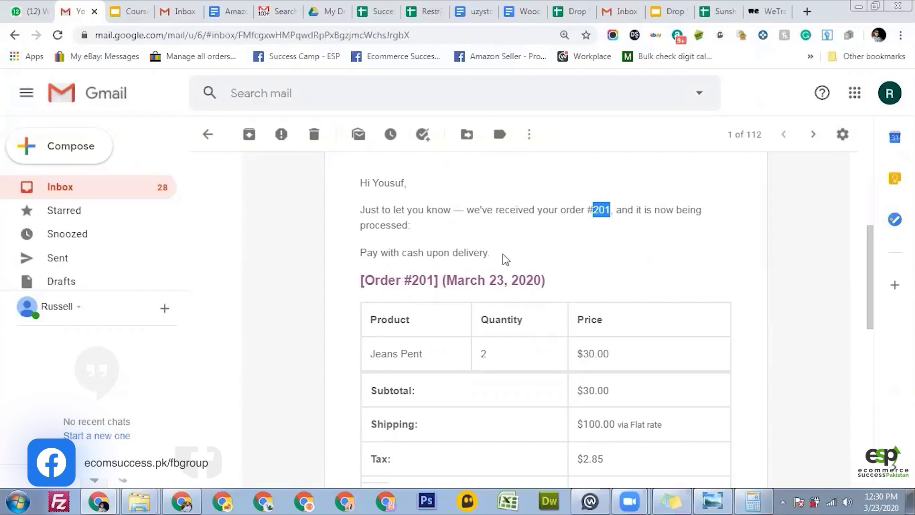
scroll(662, 309, down, 4)
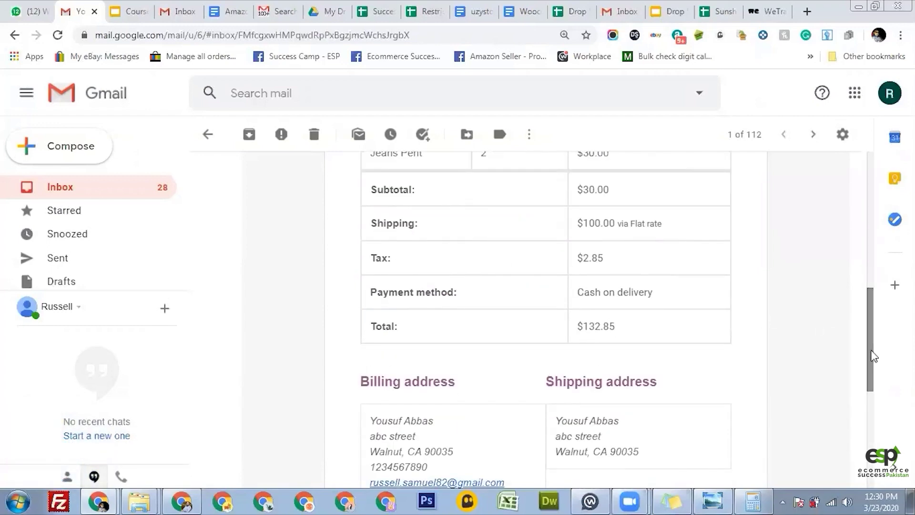
mouse_move(868, 345)
mouse_down()
mouse_move(867, 310)
mouse_move(863, 333)
mouse_up()
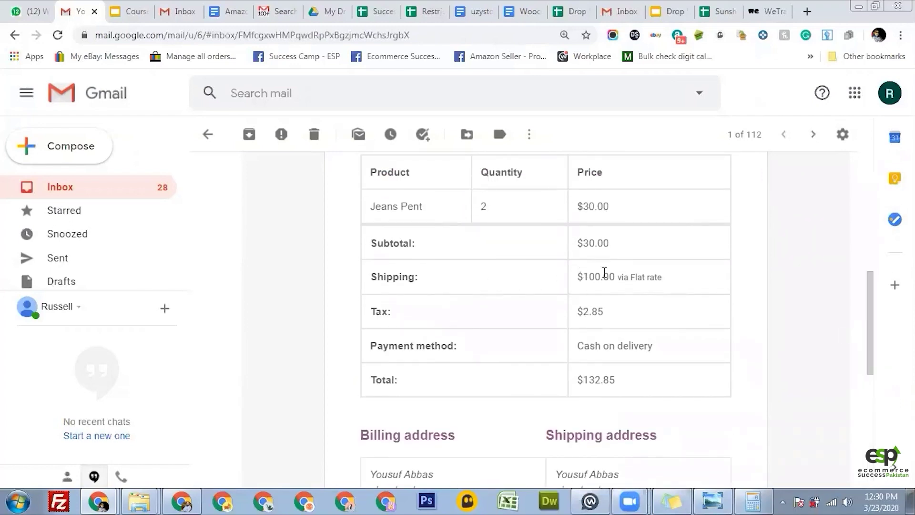
drag(573, 244, 615, 346)
click(644, 384)
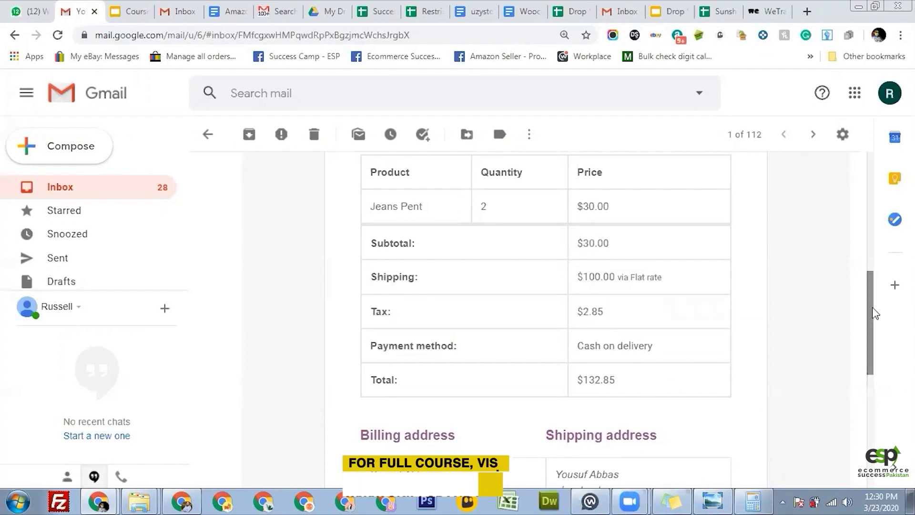
drag(876, 313, 859, 378)
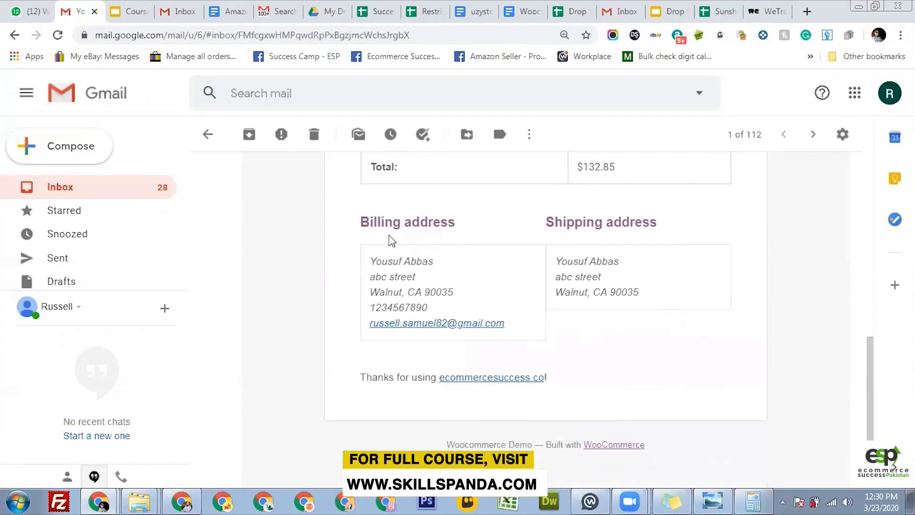
triple_click(691, 261)
click(787, 394)
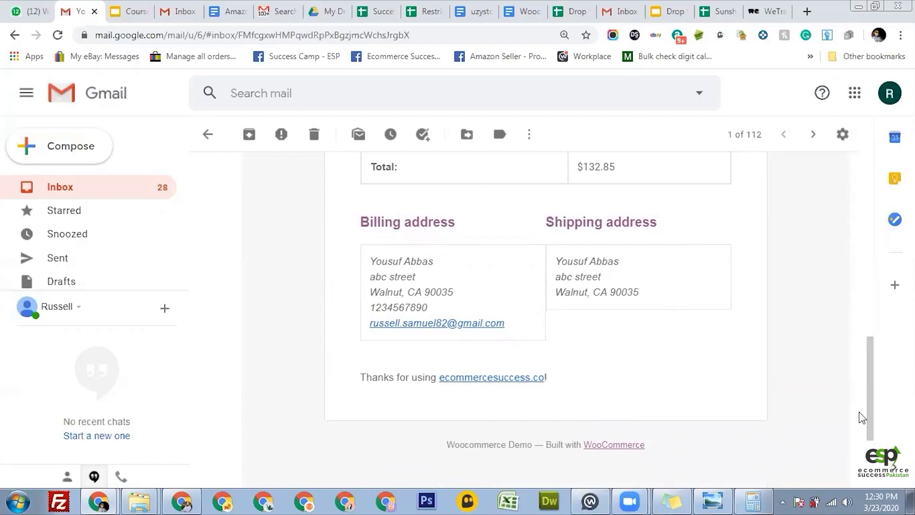
drag(871, 424, 834, 190)
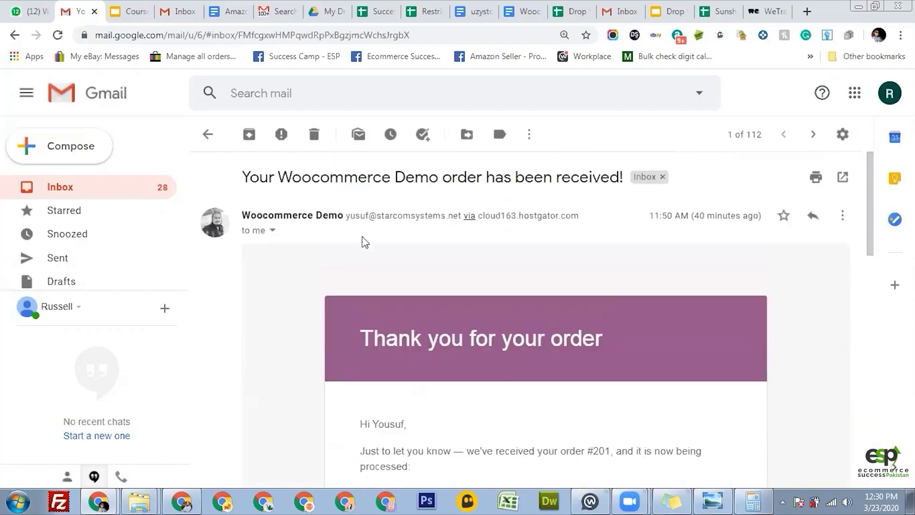
key(alt+Tab)
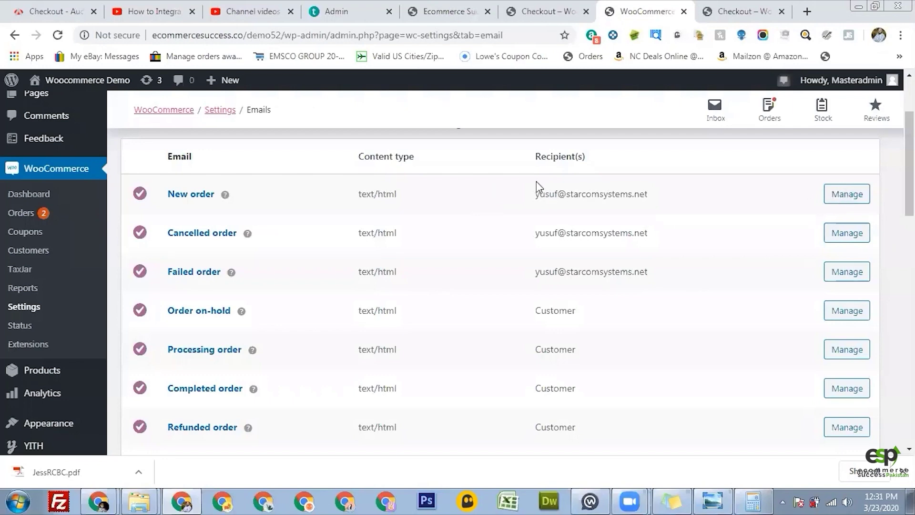
drag(556, 193, 646, 195)
click(649, 195)
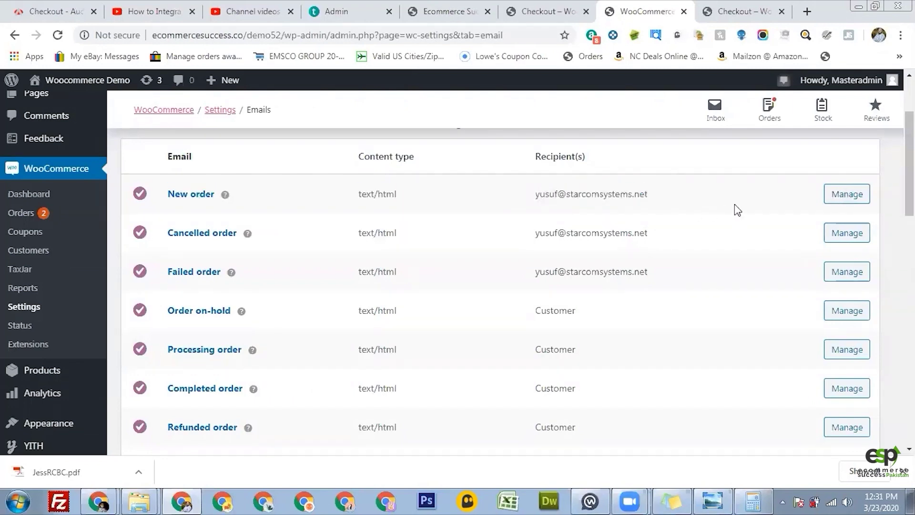
ctrl+click(861, 195)
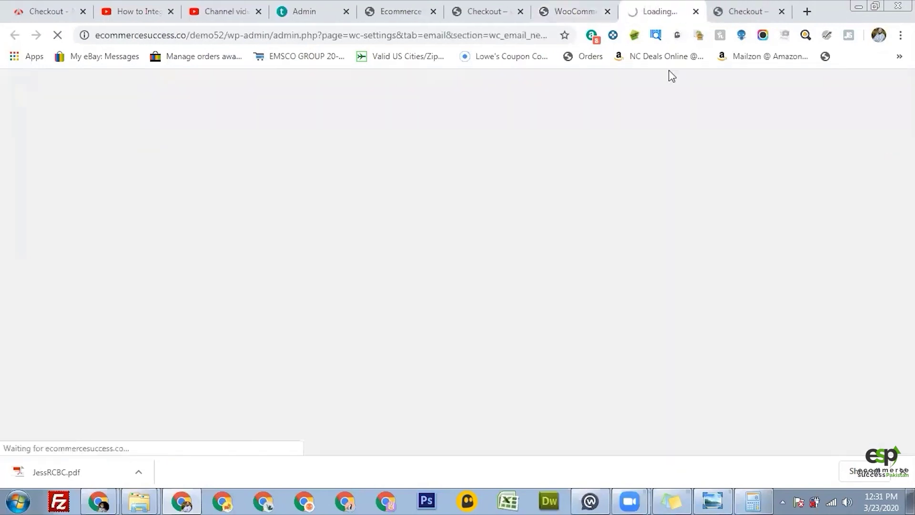
scroll(670, 249, down, 1)
click(460, 195)
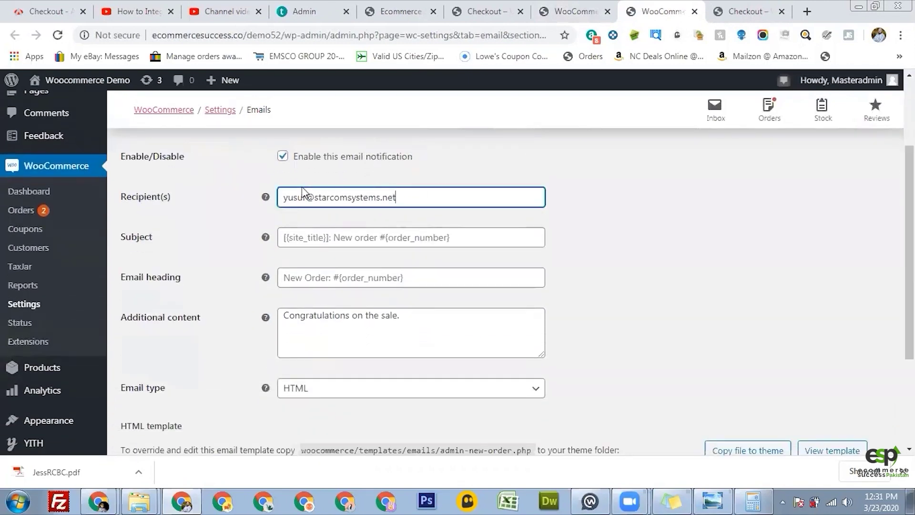
drag(302, 197, 367, 344)
drag(411, 317, 283, 324)
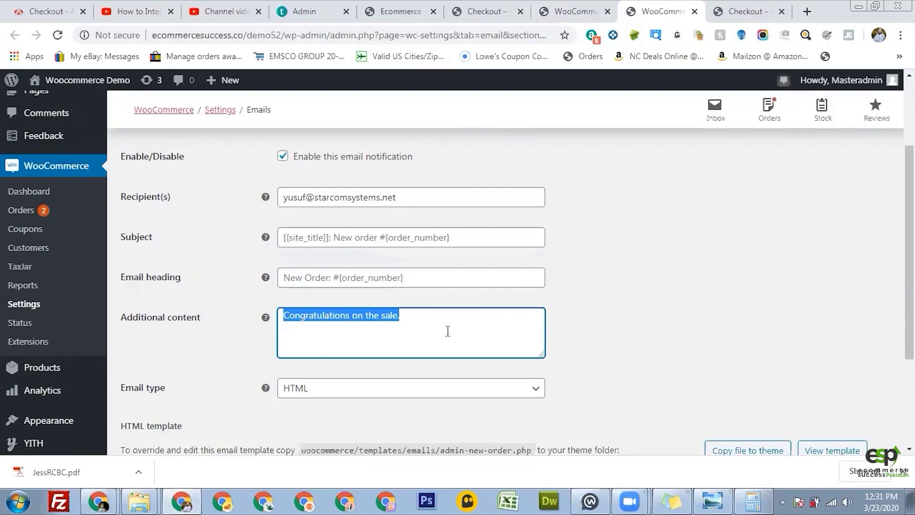
scroll(831, 303, down, 3)
scroll(788, 267, up, 6)
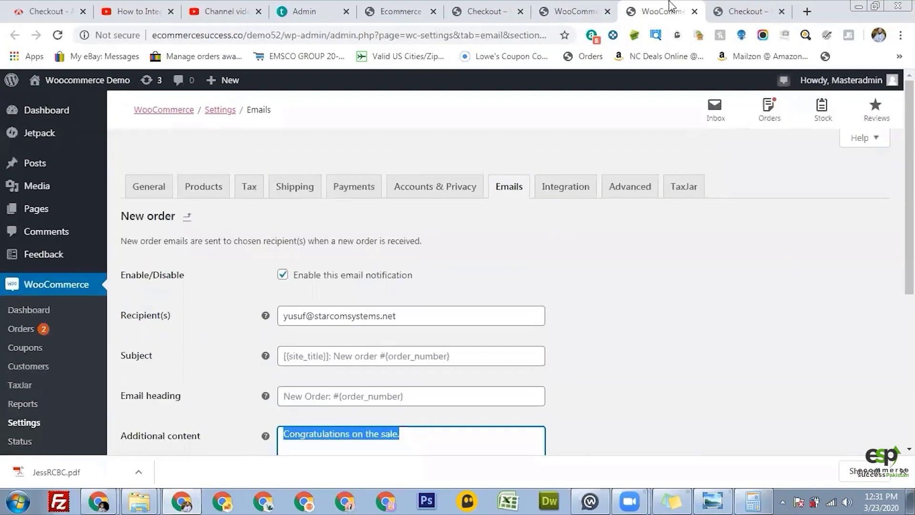
click(695, 11)
click(572, 11)
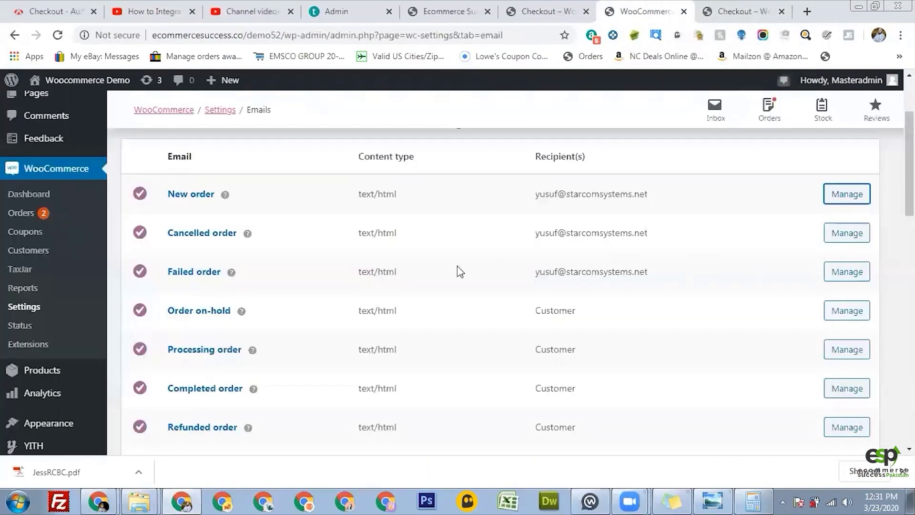
Step: Open the Customer note email settings in a new tab, then return to the Emails list
scroll(274, 297, down, 2)
scroll(265, 341, down, 5)
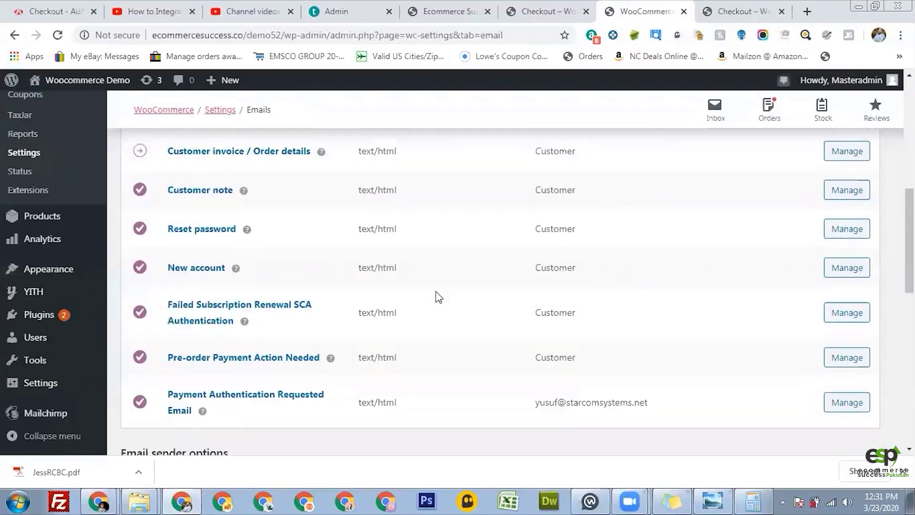
scroll(501, 310, up, 3)
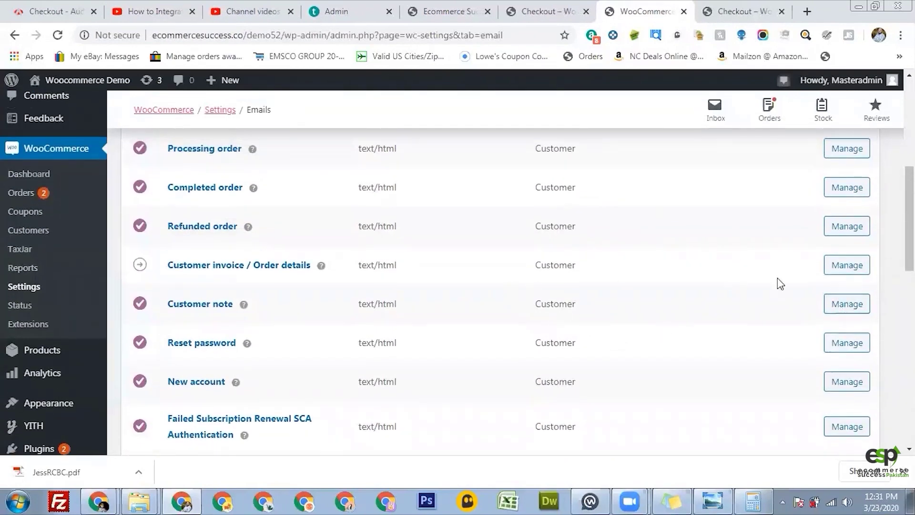
middle_click(843, 305)
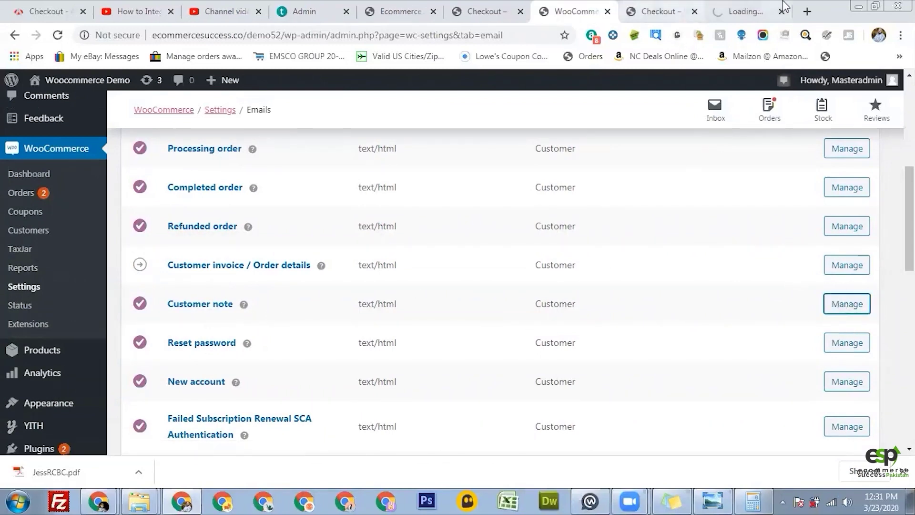
click(648, 11)
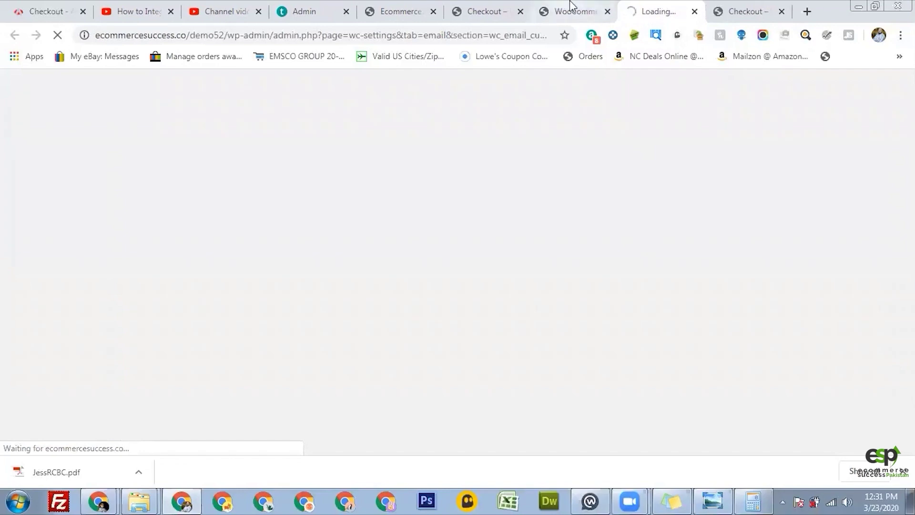
click(572, 11)
click(660, 11)
key(ctrl+shift+Tab)
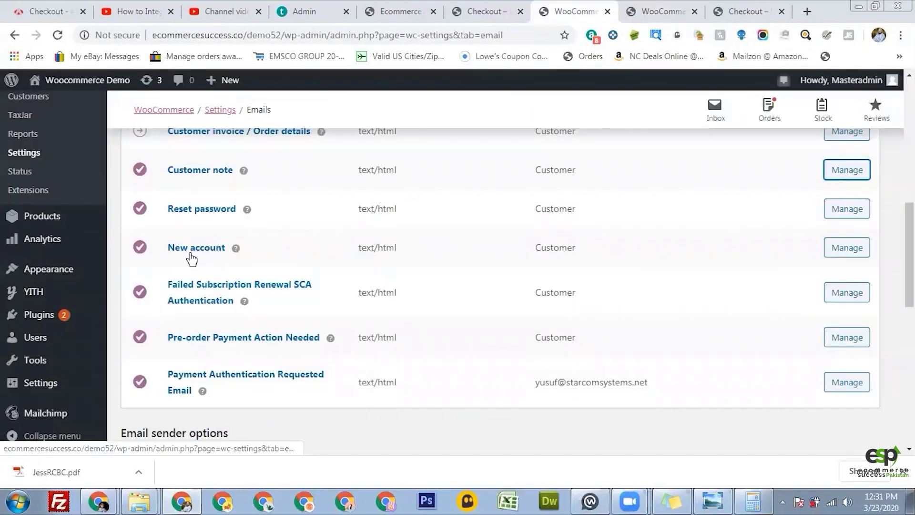
Step: Review the New account email settings, including additional content 'We look forward to seeing you soon.'
middle_click(839, 252)
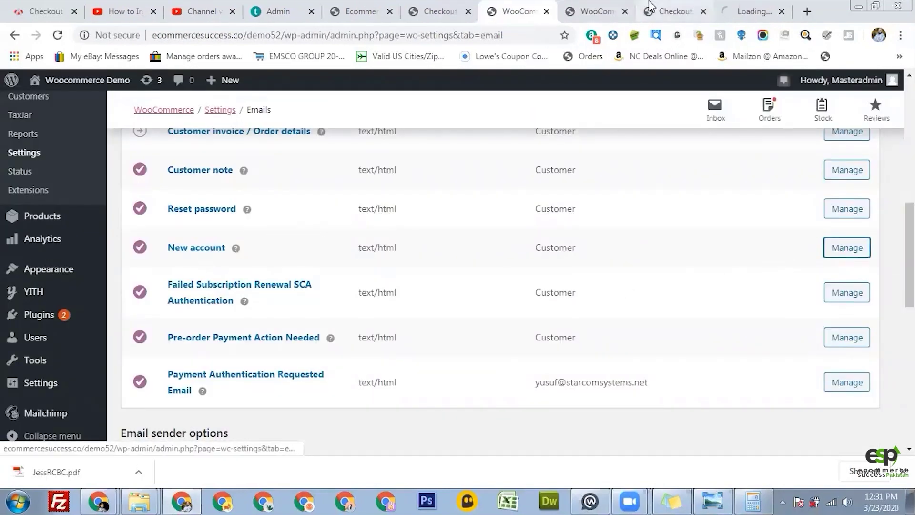
click(605, 10)
key(ctrl+Tab)
click(625, 11)
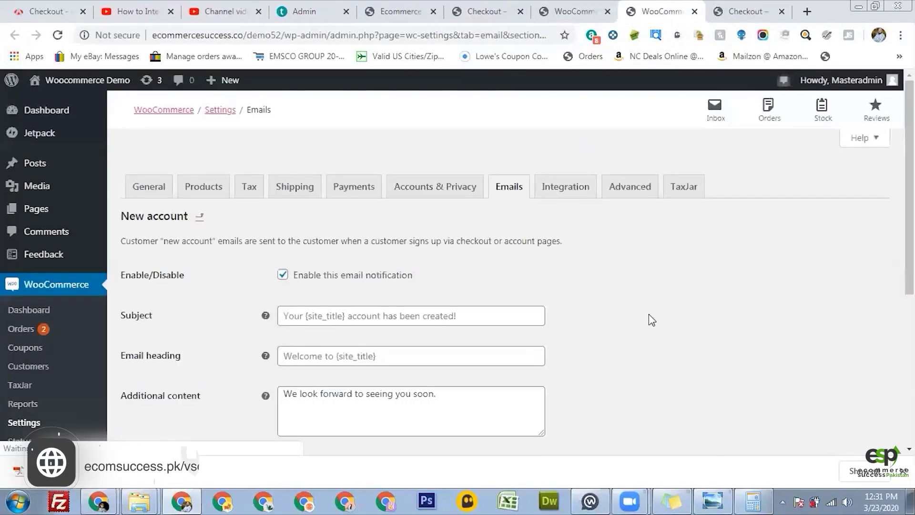
scroll(641, 324, down, 3)
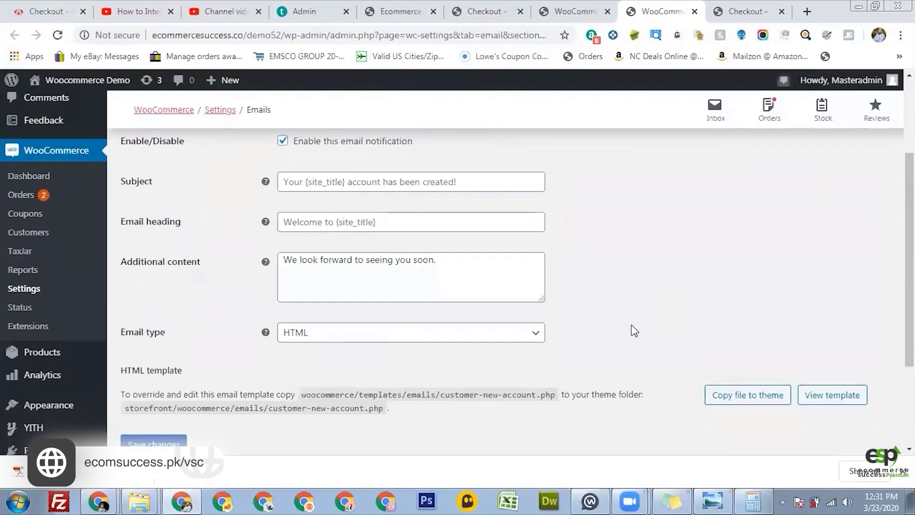
scroll(634, 331, down, 3)
scroll(634, 329, up, 6)
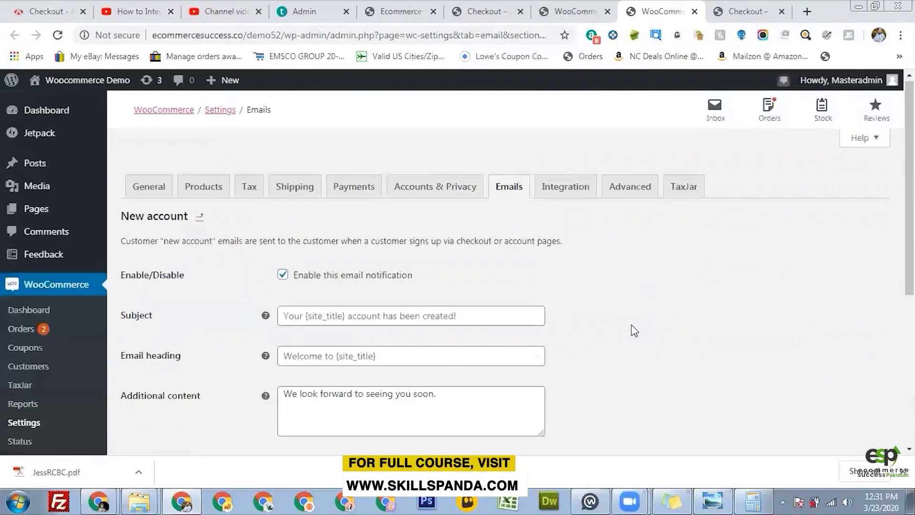
scroll(368, 339, down, 1)
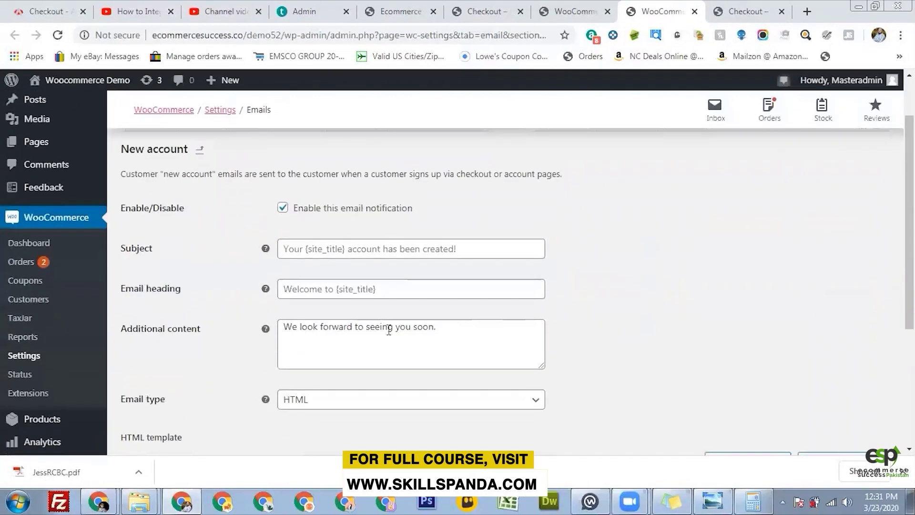
click(450, 328)
Step: Back on the Emails list, select the 'From' name 'Woocommerce Demo' in Email sender options
click(566, 7)
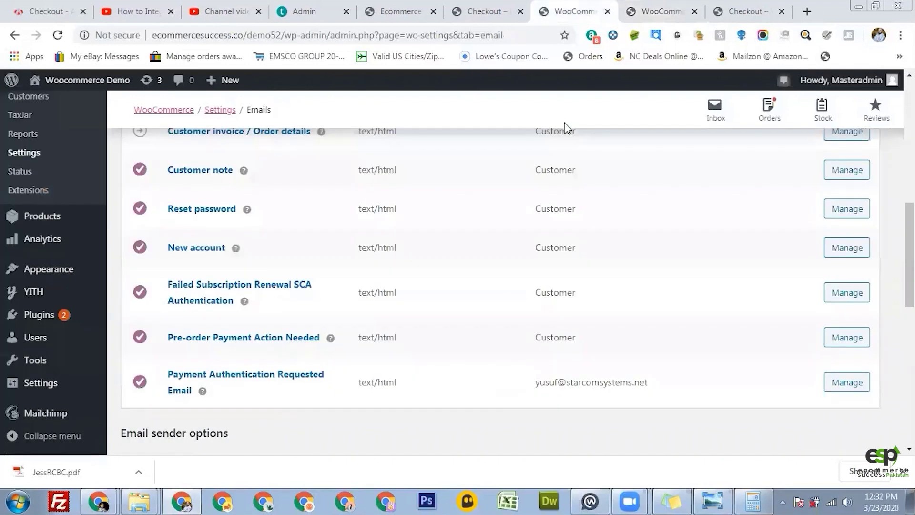
scroll(576, 206, up, 6)
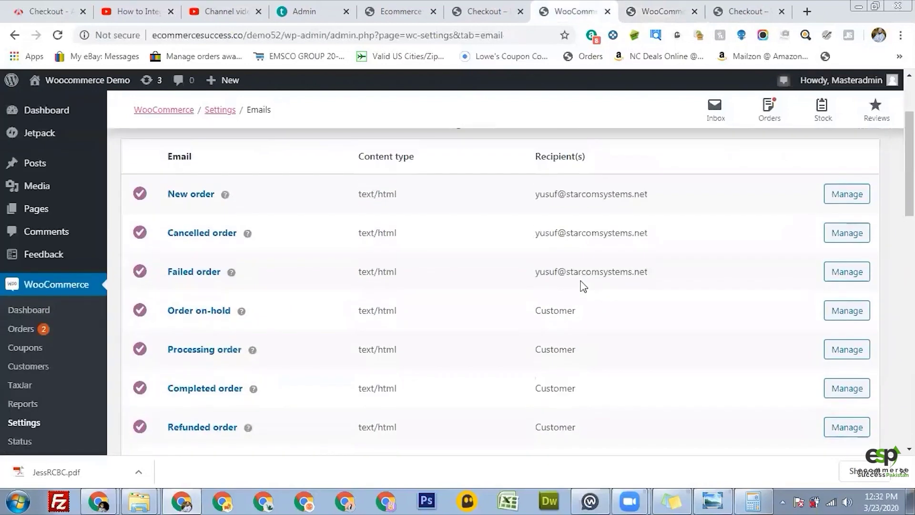
scroll(583, 285, down, 6)
scroll(583, 285, down, 6)
scroll(582, 285, up, 2)
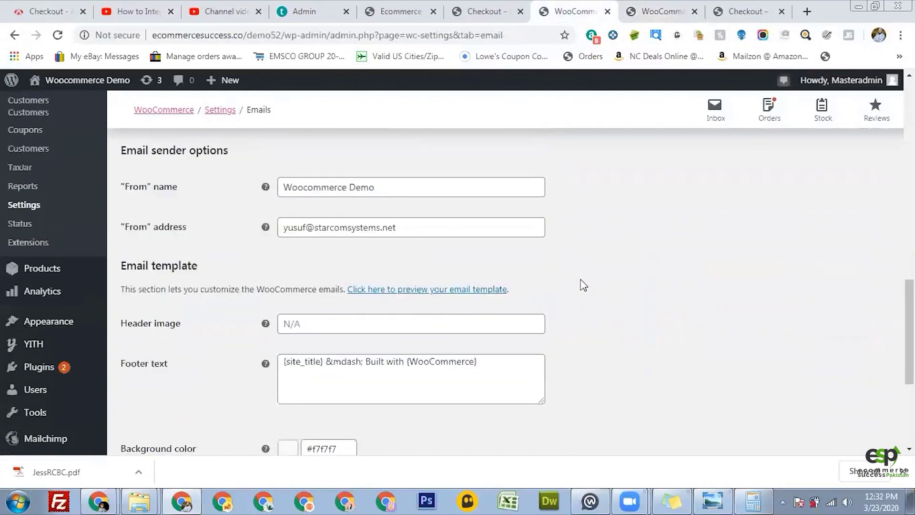
scroll(583, 285, up, 1)
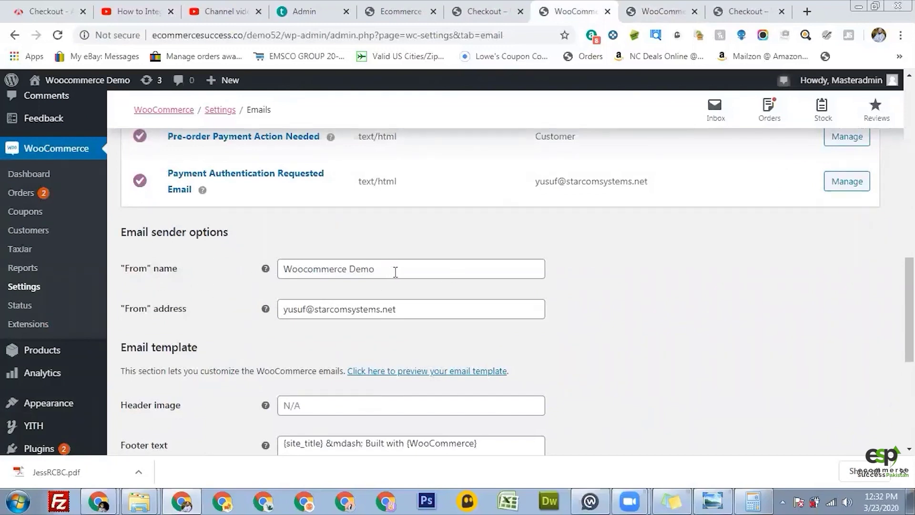
drag(396, 270, 279, 269)
Step: Compare 'Woocommerce Demo' with the subject line of the Gmail order email
key(alt+Tab)
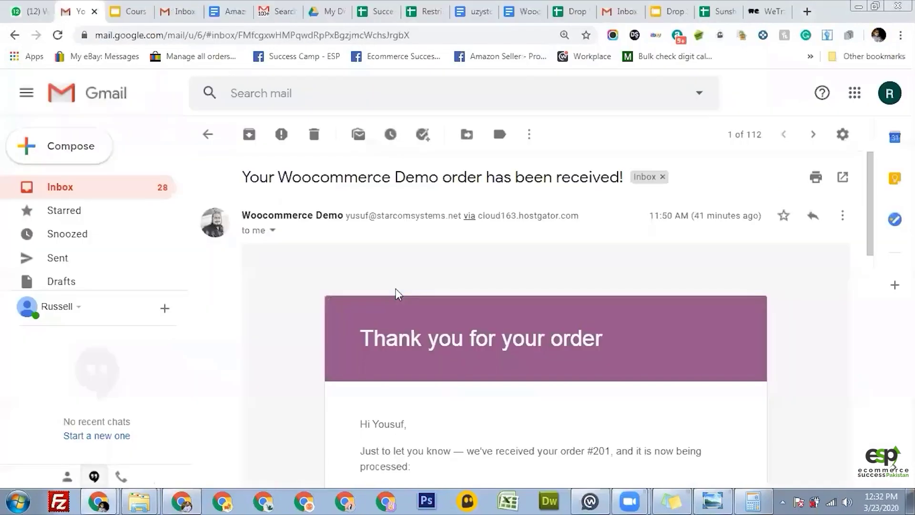
mouse_move(322, 181)
mouse_down()
mouse_move(403, 190)
mouse_move(430, 181)
mouse_up()
drag(515, 178, 561, 177)
click(585, 169)
key(alt+Tab)
Step: Match the Gmail sender name to the 'From' name, then select the 'From' address
key(alt+Tab)
drag(245, 217, 338, 215)
key(alt+Tab)
drag(343, 215, 292, 215)
key(alt+Tab)
click(383, 266)
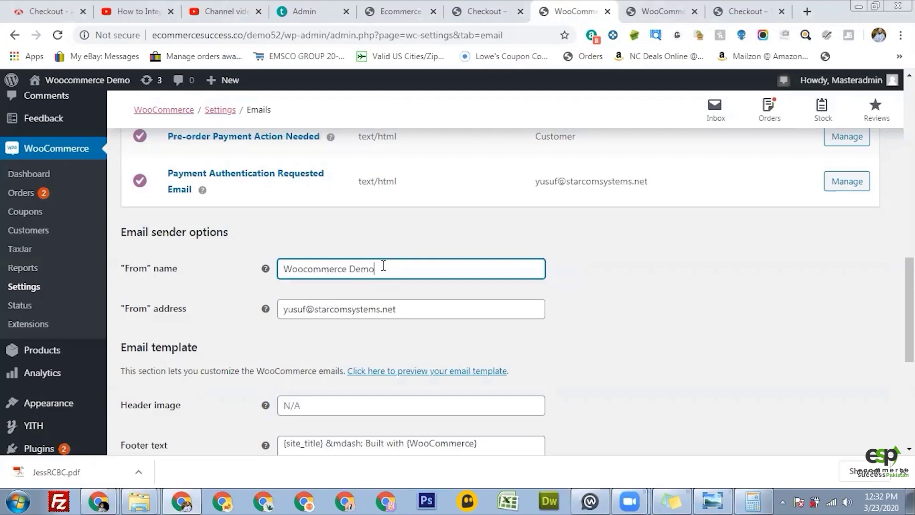
key(alt+Tab)
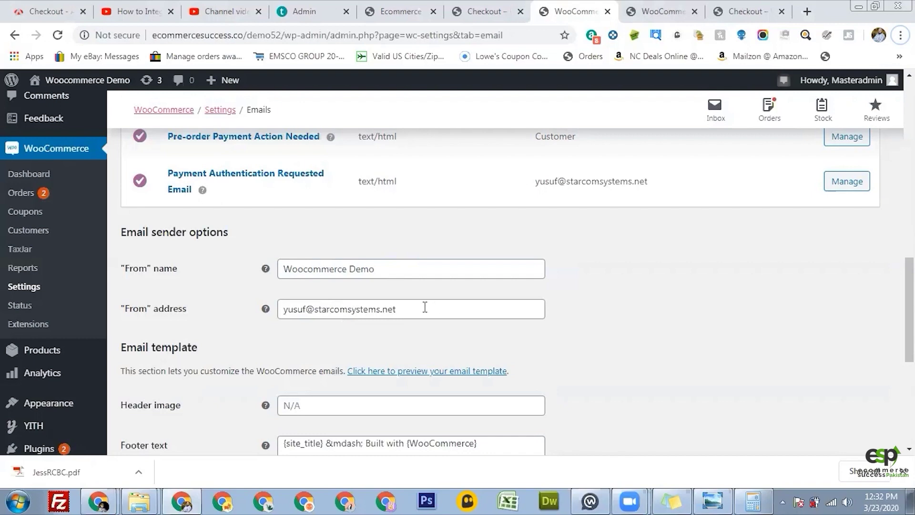
drag(425, 308, 285, 309)
Step: Compare the 'From' address and empty Header image field with the Gmail order email
key(alt+Tab)
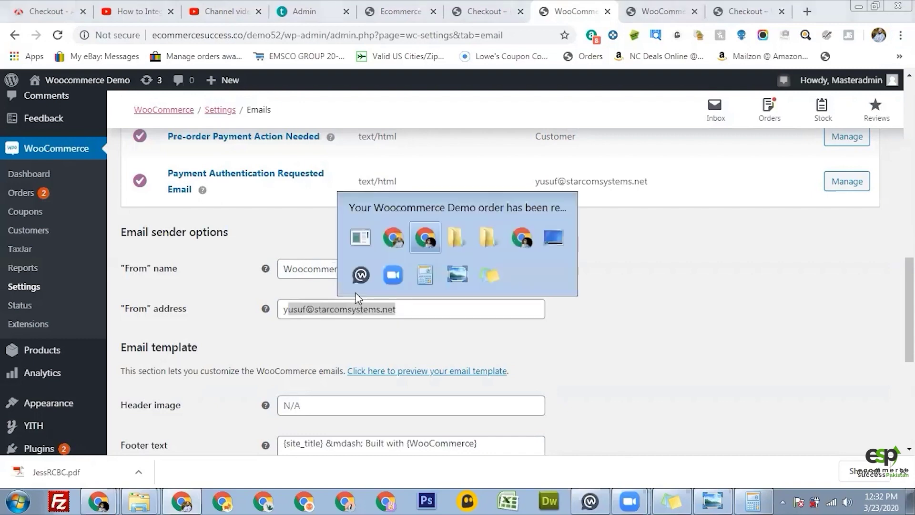
key(alt+Tab)
scroll(401, 373, down, 5)
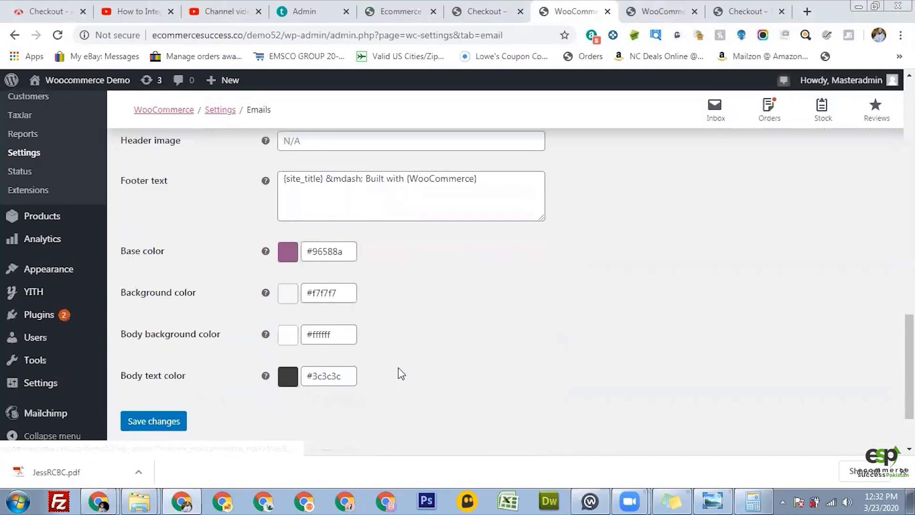
scroll(401, 373, up, 4)
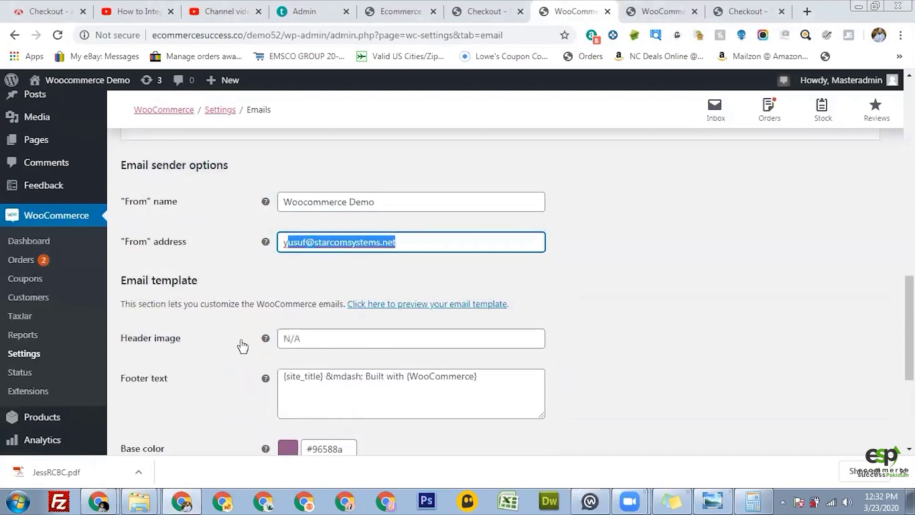
click(335, 337)
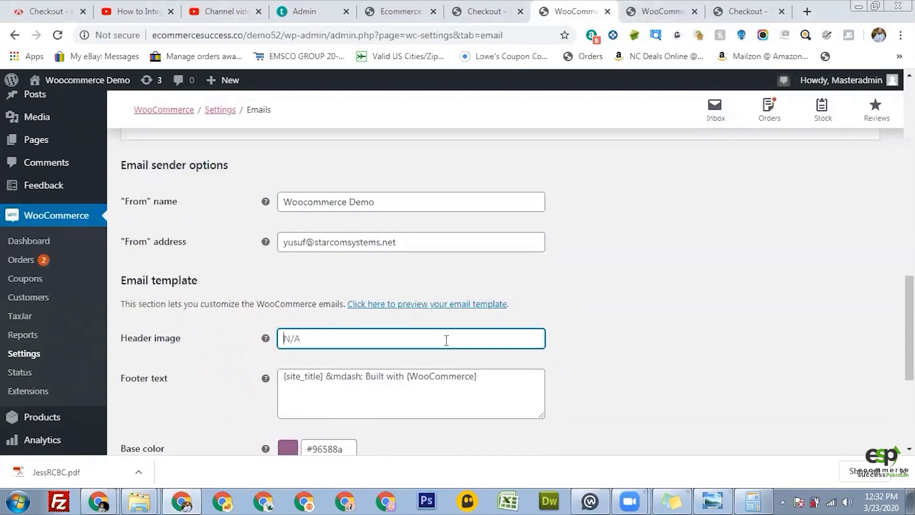
key(alt+Tab)
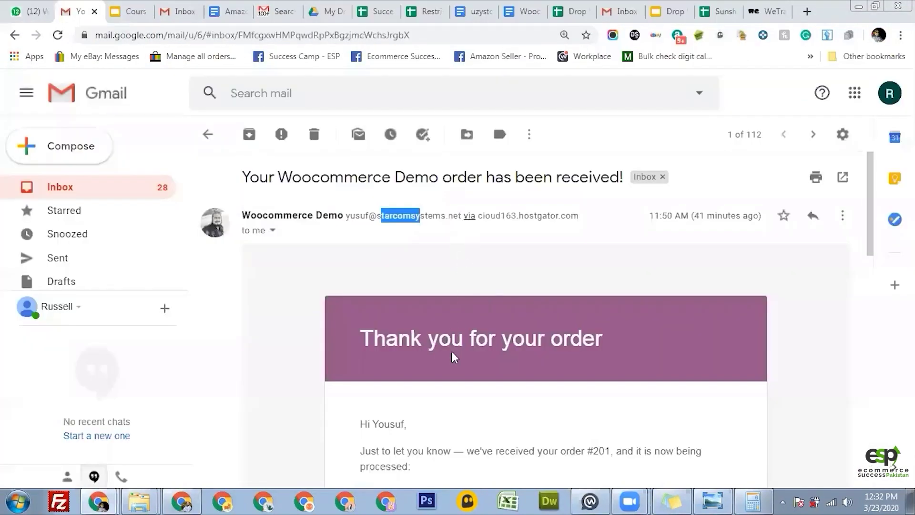
key(alt+Tab)
scroll(286, 334, down, 4)
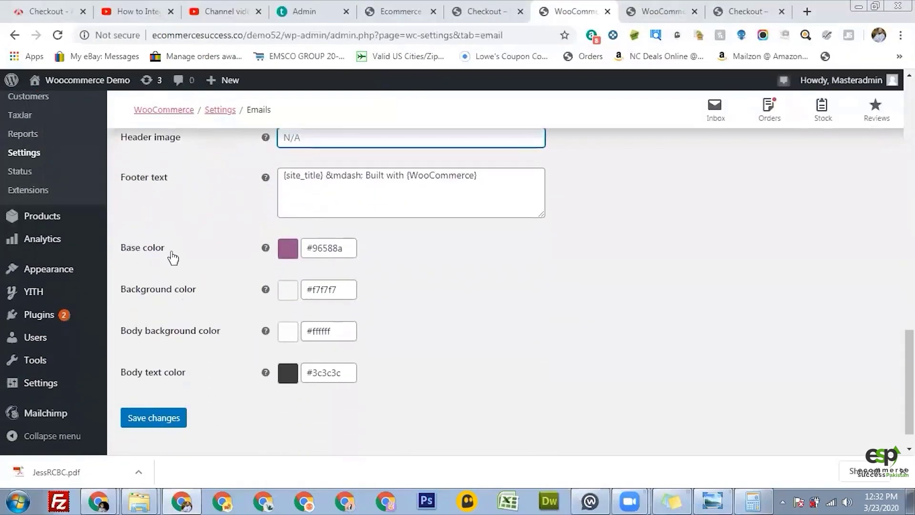
Step: Scroll through the Gmail order email and compare it with the WooCommerce template colours
key(alt+Tab)
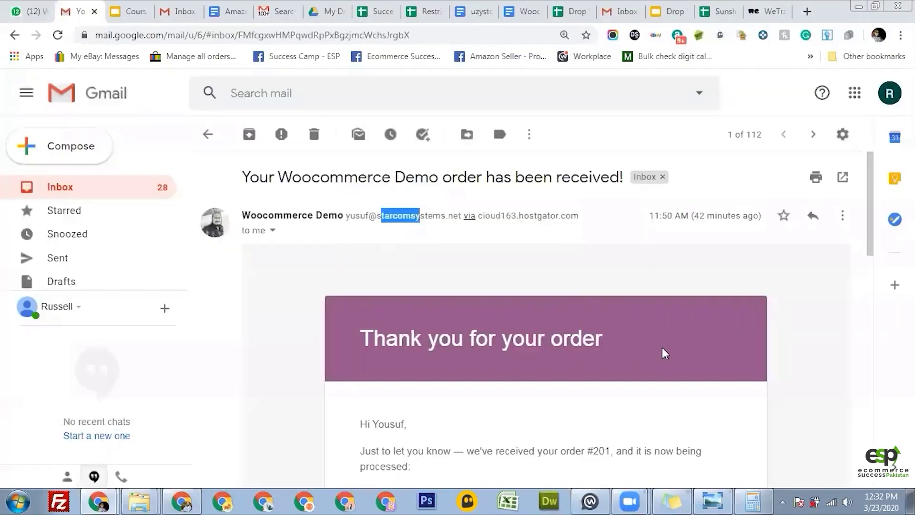
scroll(620, 324, down, 3)
scroll(525, 277, down, 3)
scroll(334, 248, up, 1)
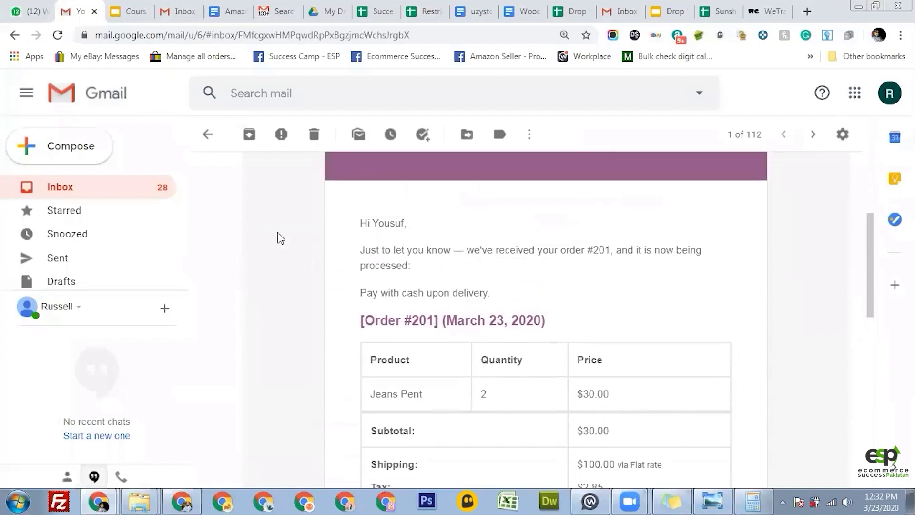
key(alt+Tab)
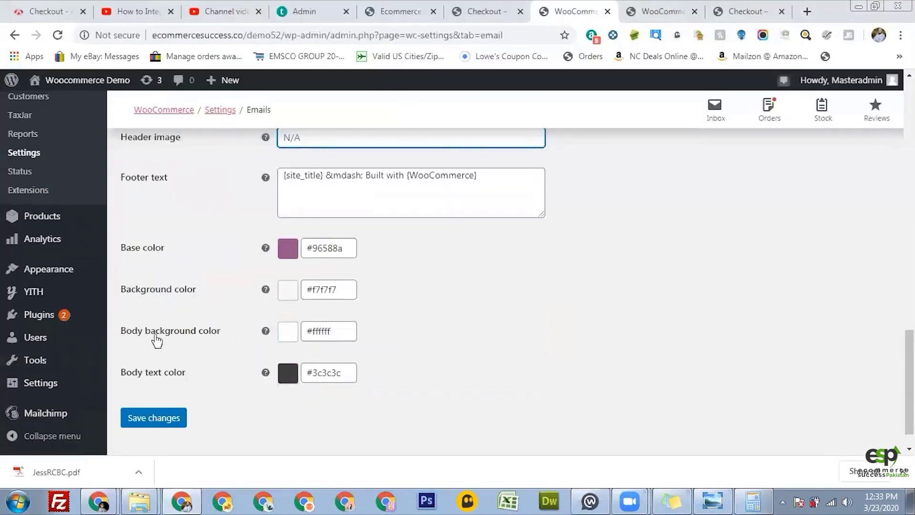
key(alt+Tab)
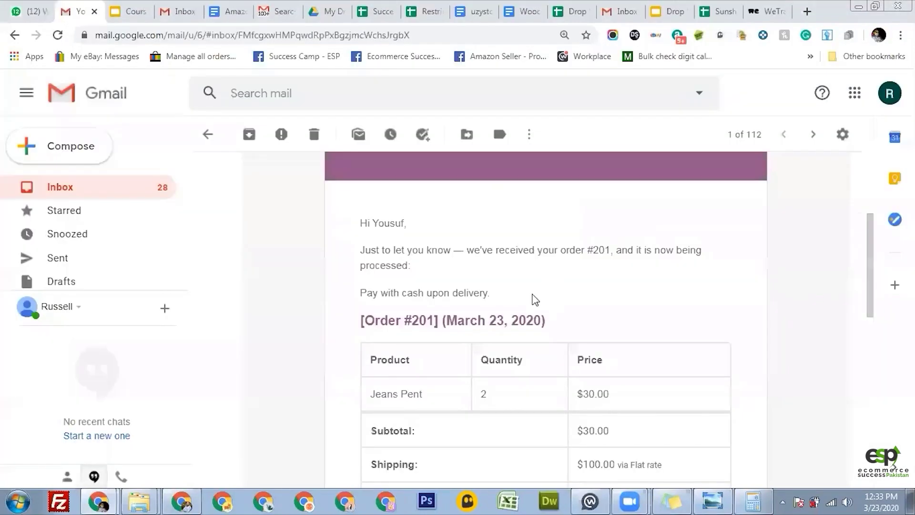
key(alt+Tab)
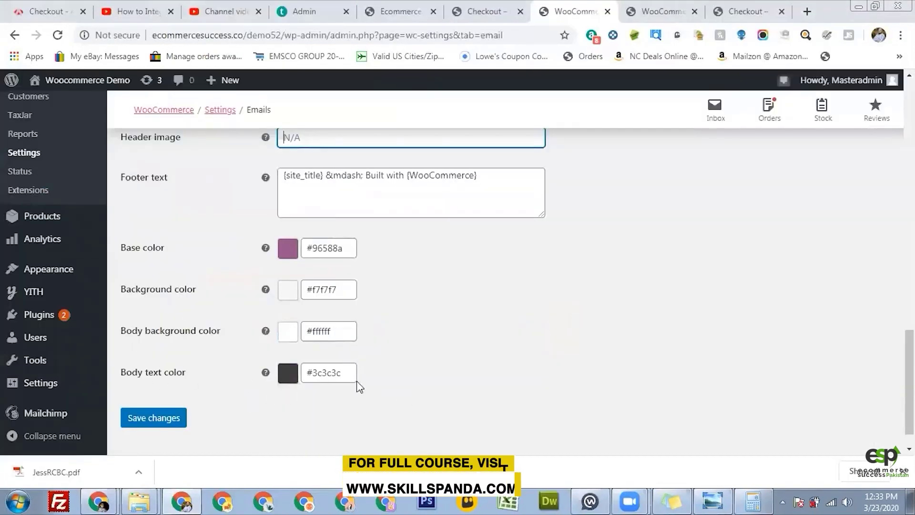
Step: Check the order #201 heading and body against the base colour #96588a settings
key(alt+Tab)
scroll(546, 341, down, 4)
scroll(546, 341, up, 4)
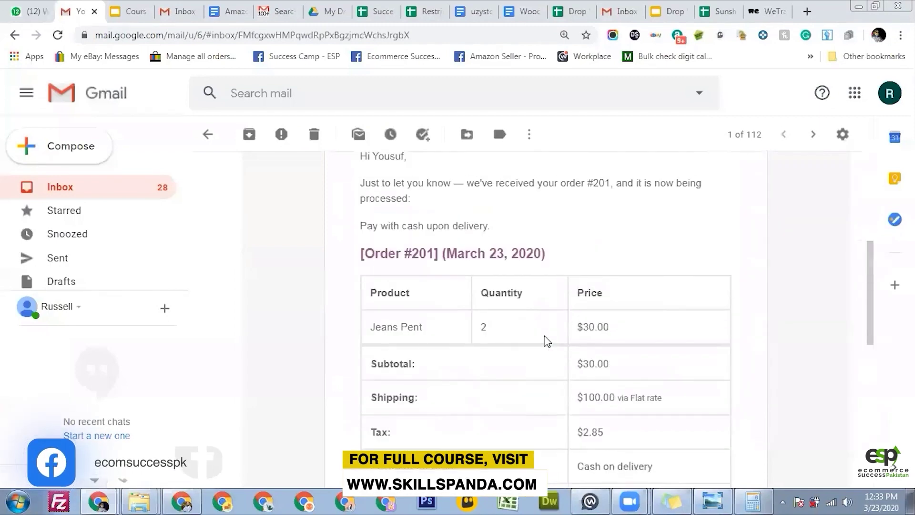
drag(443, 182, 546, 255)
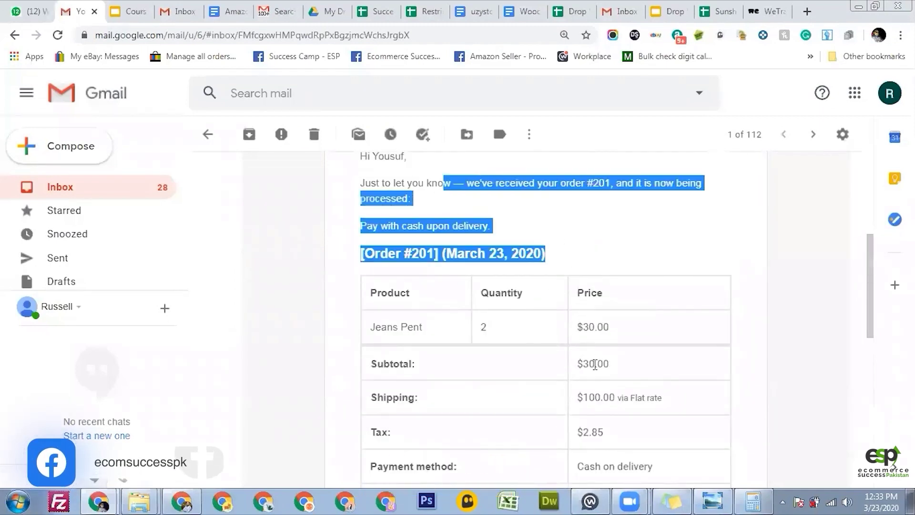
key(alt+Tab)
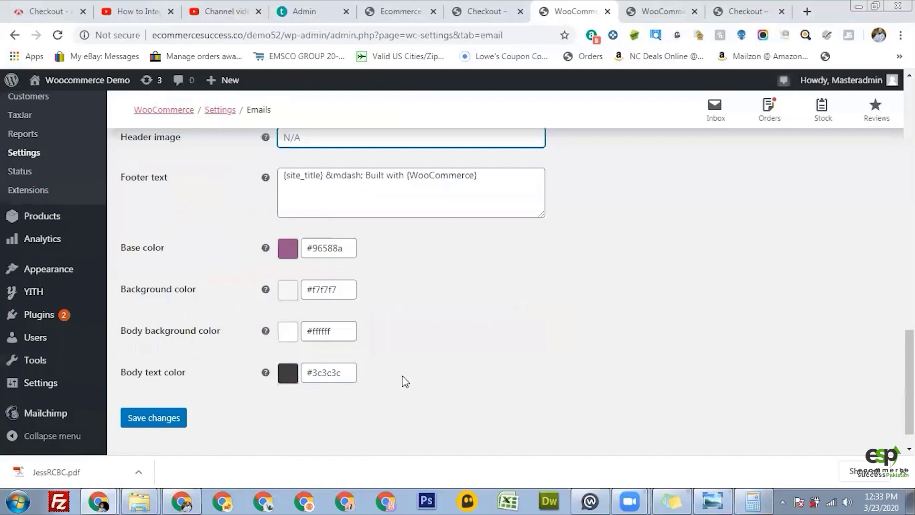
scroll(405, 382, up, 2)
scroll(396, 380, up, 8)
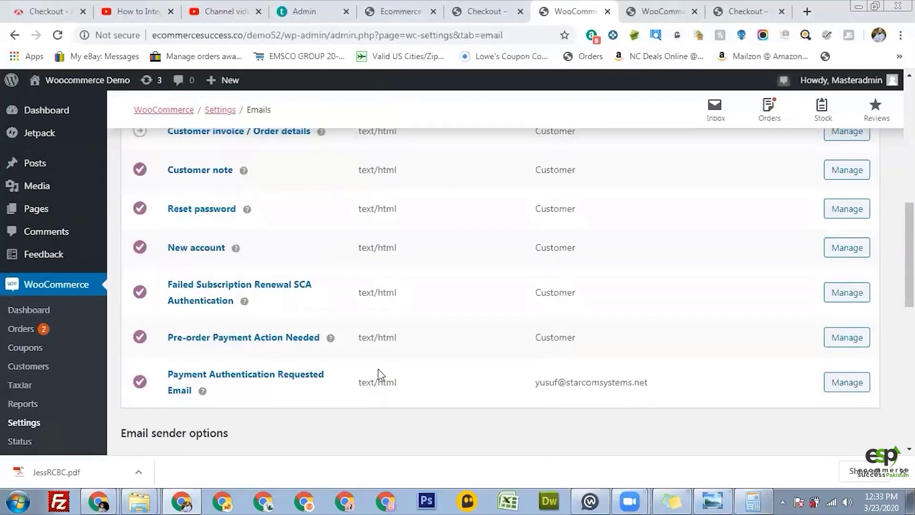
key(alt+Tab)
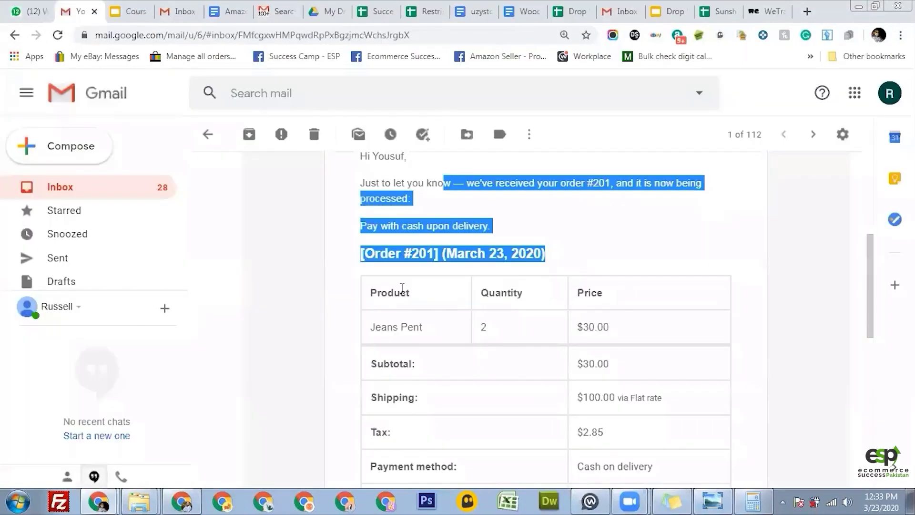
Step: Present slide 10, 'WooCommerce Settings', of the Course Outline deck full screen
click(136, 11)
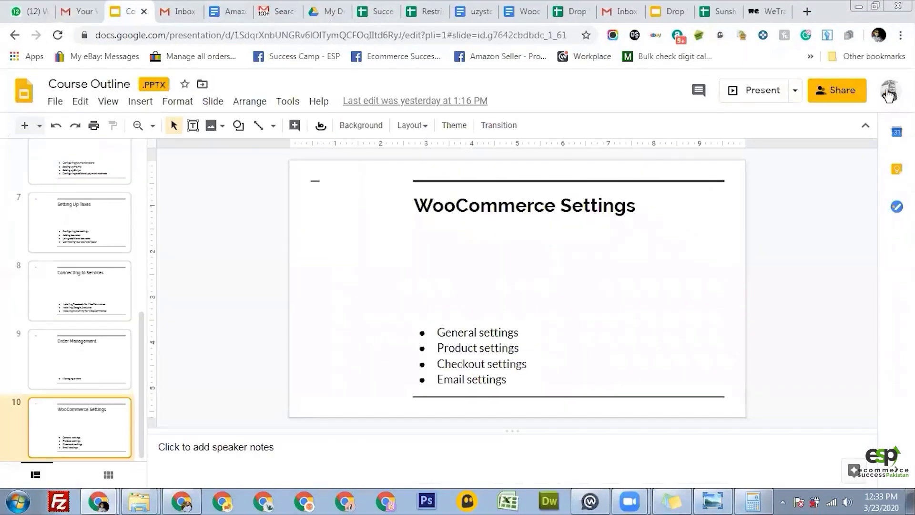
click(745, 96)
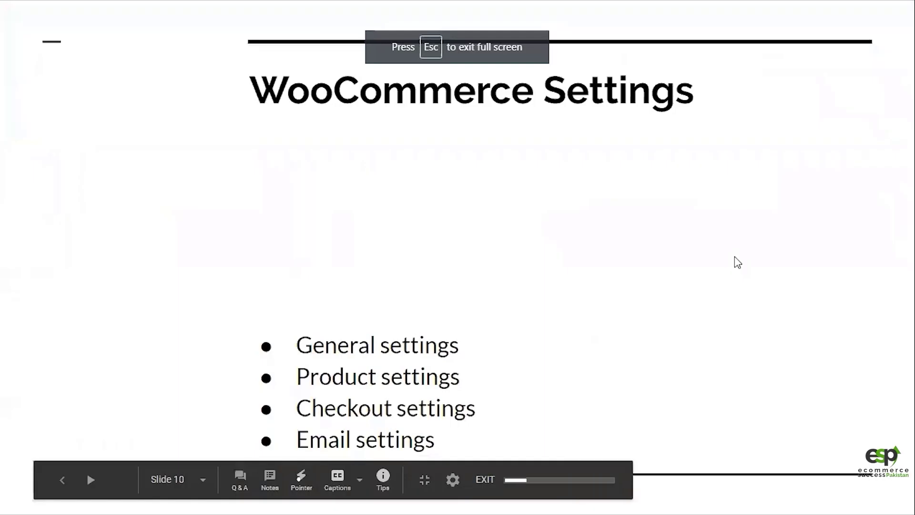